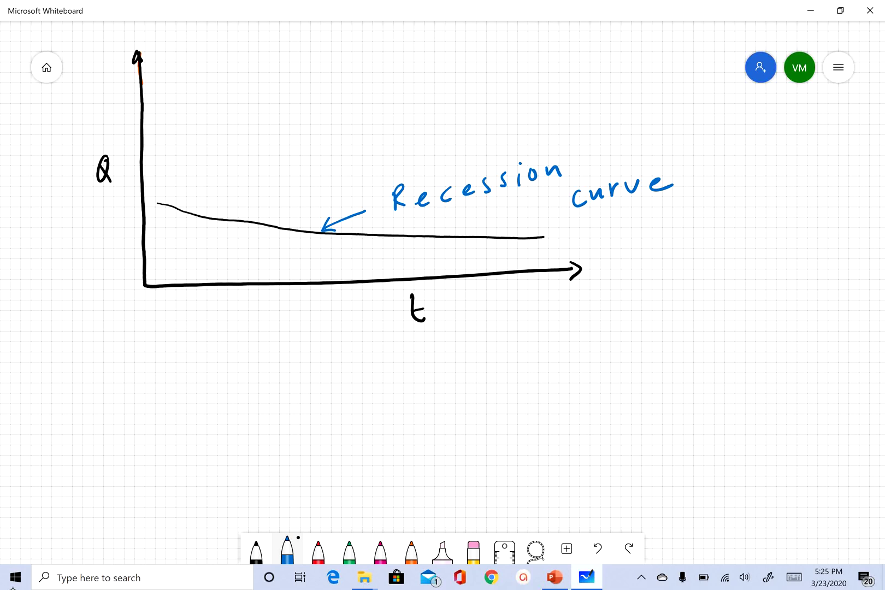
# Handwrite the equation Q = Q₀Kᵗ in blue to the right of the graph.
pyautogui.moveTo(672, 249); pyautogui.dragTo(675, 270)
pyautogui.moveTo(688, 258)
pyautogui.mouseDown()
pyautogui.moveTo(722, 250)
pyautogui.moveTo(730, 267)
pyautogui.mouseUp()
pyautogui.moveTo(739, 261); pyautogui.dragTo(740, 267)
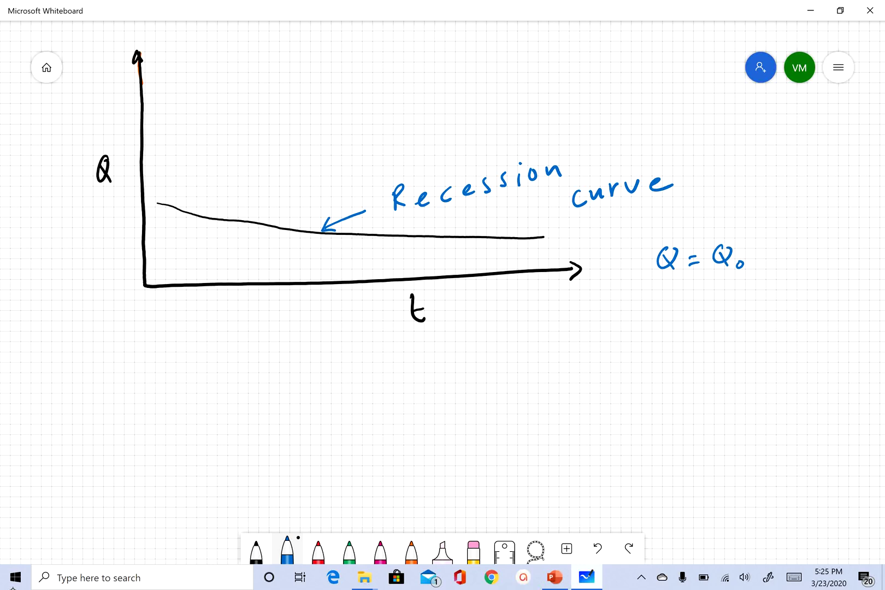
pyautogui.moveTo(755, 240); pyautogui.dragTo(751, 256)
pyautogui.moveTo(765, 241)
pyautogui.mouseDown()
pyautogui.moveTo(767, 257)
pyautogui.moveTo(786, 236)
pyautogui.mouseUp()
# Hatch the area under the recession curve with diagonal blue strokes.
pyautogui.moveTo(173, 211); pyautogui.dragTo(144, 276)
pyautogui.moveTo(195, 225); pyautogui.dragTo(164, 284)
pyautogui.moveTo(228, 219); pyautogui.dragTo(186, 283)
pyautogui.moveTo(265, 232); pyautogui.dragTo(221, 285)
pyautogui.moveTo(301, 236); pyautogui.dragTo(259, 283)
pyautogui.moveTo(355, 239); pyautogui.dragTo(309, 282)
pyautogui.moveTo(399, 241); pyautogui.dragTo(352, 280)
pyautogui.moveTo(459, 240); pyautogui.dragTo(411, 277)
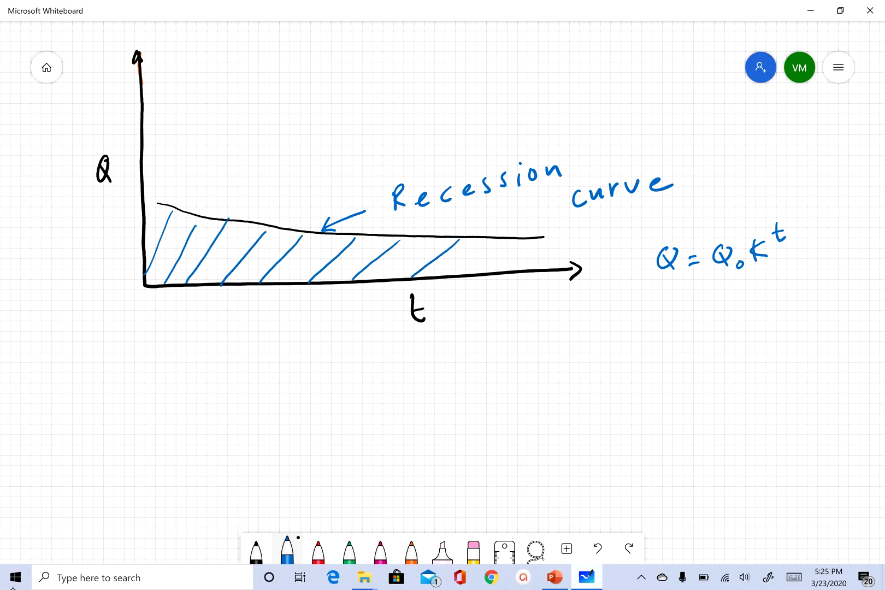
pyautogui.moveTo(501, 237); pyautogui.dragTo(465, 273)
pyautogui.moveTo(529, 239)
pyautogui.mouseDown()
pyautogui.moveTo(508, 268)
pyautogui.moveTo(522, 267)
pyautogui.mouseUp()
# On blank canvas, draw black axes with arrowheads, labelled P and t.
pyautogui.scroll(-5, 442, 273)
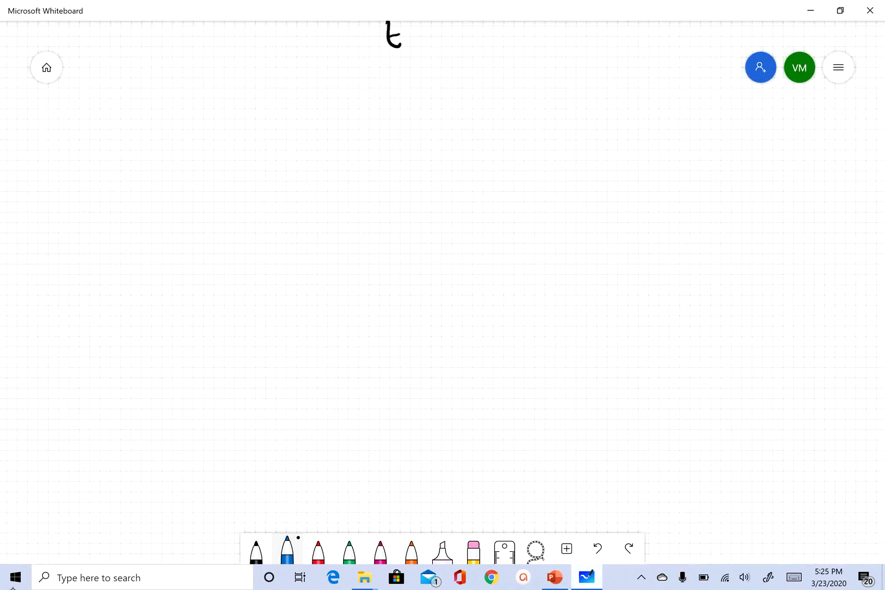
pyautogui.scroll(-1, 442, 273)
pyautogui.moveTo(78, 76)
pyautogui.mouseDown()
pyautogui.moveTo(89, 281)
pyautogui.moveTo(110, 281)
pyautogui.mouseUp()
pyautogui.click(255, 549)
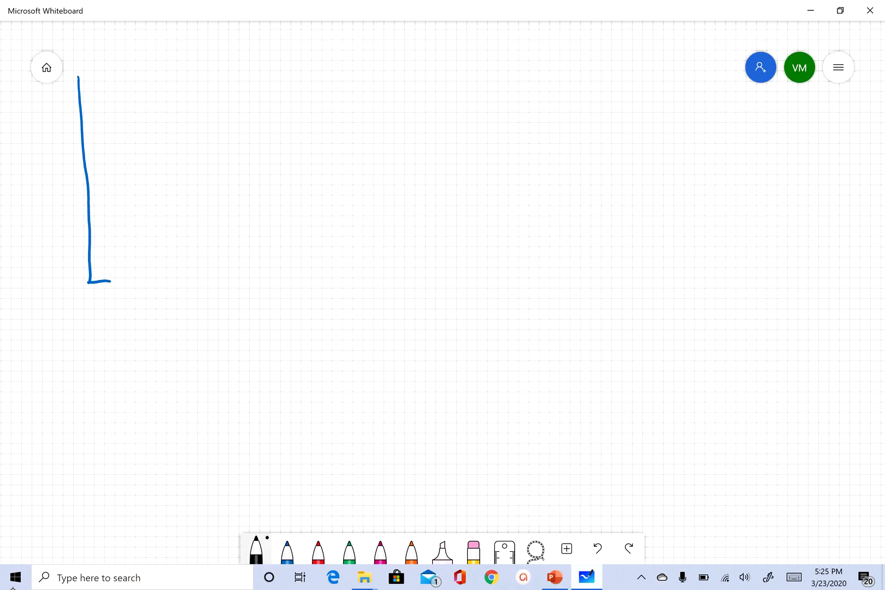
pyautogui.moveTo(78, 75)
pyautogui.mouseDown()
pyautogui.moveTo(90, 285)
pyautogui.moveTo(356, 271)
pyautogui.moveTo(361, 286)
pyautogui.moveTo(77, 73)
pyautogui.moveTo(81, 86)
pyautogui.mouseUp()
pyautogui.moveTo(42, 176); pyautogui.dragTo(44, 164)
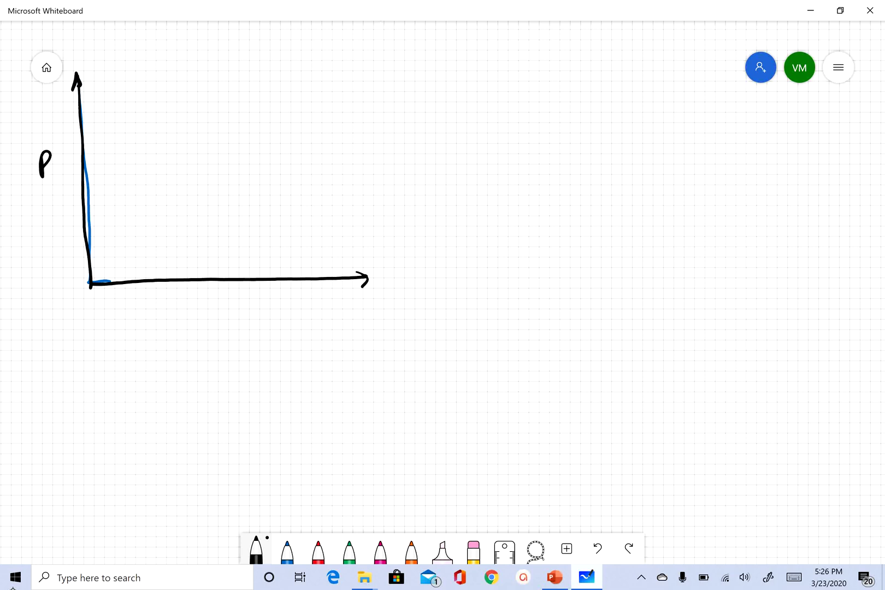
pyautogui.moveTo(221, 291); pyautogui.dragTo(232, 307)
pyautogui.moveTo(215, 304); pyautogui.dragTo(222, 302)
# Draw the rainfall bars on the axes and write '5 cm' above them.
pyautogui.moveTo(89, 234)
pyautogui.mouseDown()
pyautogui.moveTo(114, 233)
pyautogui.moveTo(117, 285)
pyautogui.mouseUp()
pyautogui.moveTo(115, 241)
pyautogui.mouseDown()
pyautogui.moveTo(113, 200)
pyautogui.moveTo(144, 216)
pyautogui.moveTo(145, 280)
pyautogui.mouseUp()
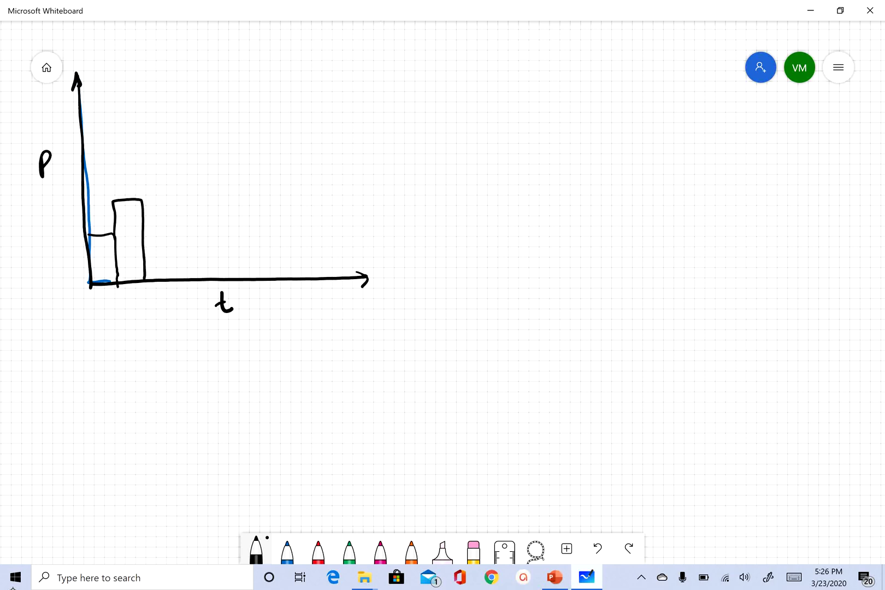
pyautogui.moveTo(141, 200)
pyautogui.mouseDown()
pyautogui.moveTo(172, 192)
pyautogui.moveTo(174, 276)
pyautogui.mouseUp()
pyautogui.moveTo(172, 223)
pyautogui.mouseDown()
pyautogui.moveTo(198, 227)
pyautogui.moveTo(202, 279)
pyautogui.moveTo(225, 276)
pyautogui.mouseUp()
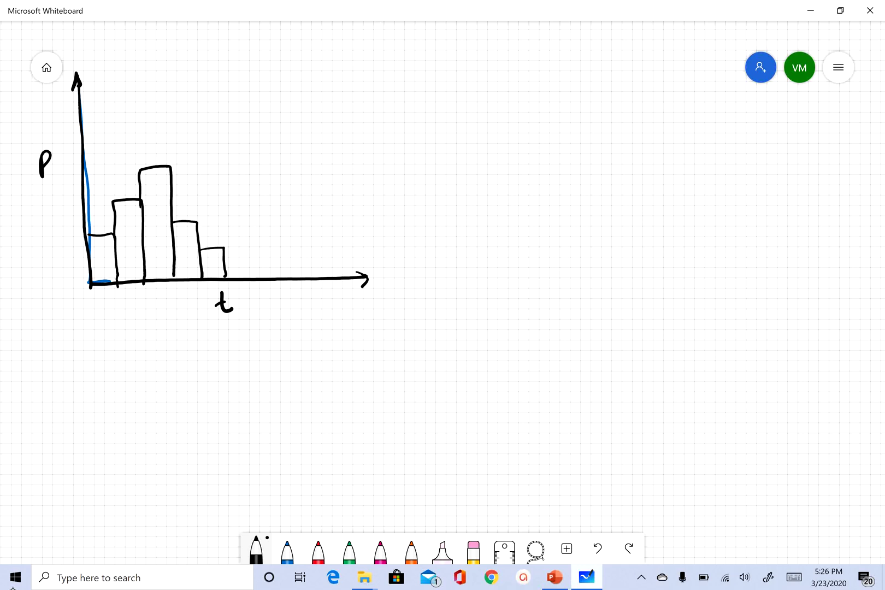
pyautogui.moveTo(256, 101)
pyautogui.mouseDown()
pyautogui.moveTo(247, 103)
pyautogui.moveTo(249, 124)
pyautogui.mouseUp()
pyautogui.moveTo(293, 105)
pyautogui.mouseDown()
pyautogui.moveTo(293, 117)
pyautogui.moveTo(325, 120)
pyautogui.mouseUp()
# Write 'Area = 100 km²' below the 5 cm note.
pyautogui.moveTo(267, 173)
pyautogui.mouseDown()
pyautogui.moveTo(273, 151)
pyautogui.moveTo(281, 169)
pyautogui.mouseUp()
pyautogui.moveTo(271, 164); pyautogui.dragTo(278, 163)
pyautogui.moveTo(289, 157)
pyautogui.mouseDown()
pyautogui.moveTo(294, 169)
pyautogui.moveTo(299, 155)
pyautogui.mouseUp()
pyautogui.moveTo(313, 159)
pyautogui.mouseDown()
pyautogui.moveTo(308, 167)
pyautogui.moveTo(330, 167)
pyautogui.mouseUp()
pyautogui.moveTo(342, 160)
pyautogui.mouseDown()
pyautogui.moveTo(368, 170)
pyautogui.moveTo(382, 158)
pyautogui.mouseUp()
pyautogui.moveTo(394, 156); pyautogui.dragTo(395, 157)
pyautogui.moveTo(410, 151)
pyautogui.mouseDown()
pyautogui.moveTo(409, 166)
pyautogui.moveTo(421, 164)
pyautogui.mouseUp()
pyautogui.moveTo(422, 164); pyautogui.dragTo(436, 164)
pyautogui.moveTo(441, 146); pyautogui.dragTo(457, 153)
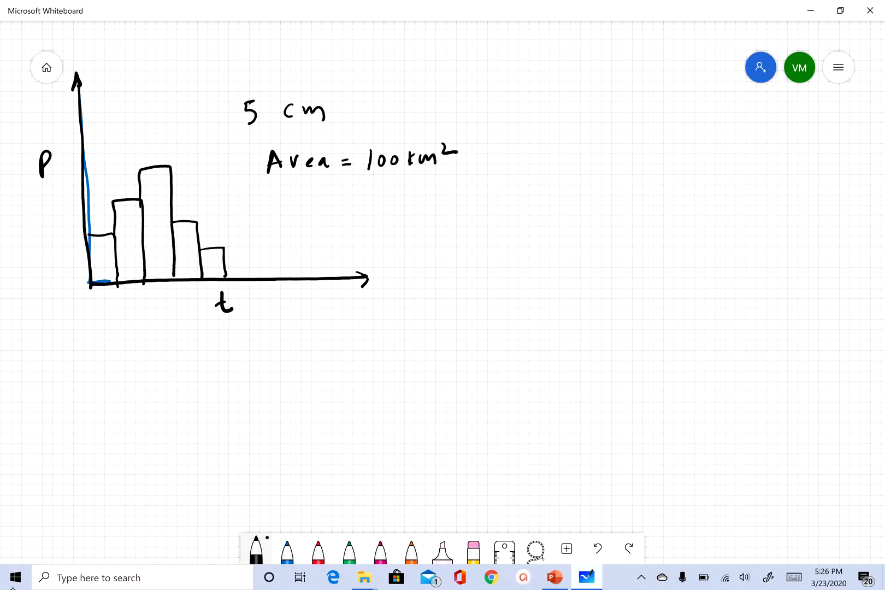
# Draw an arrow to new Q–t axes and sketch a single-peaked hydrograph curve.
pyautogui.moveTo(326, 225)
pyautogui.mouseDown()
pyautogui.moveTo(440, 221)
pyautogui.moveTo(428, 236)
pyautogui.mouseUp()
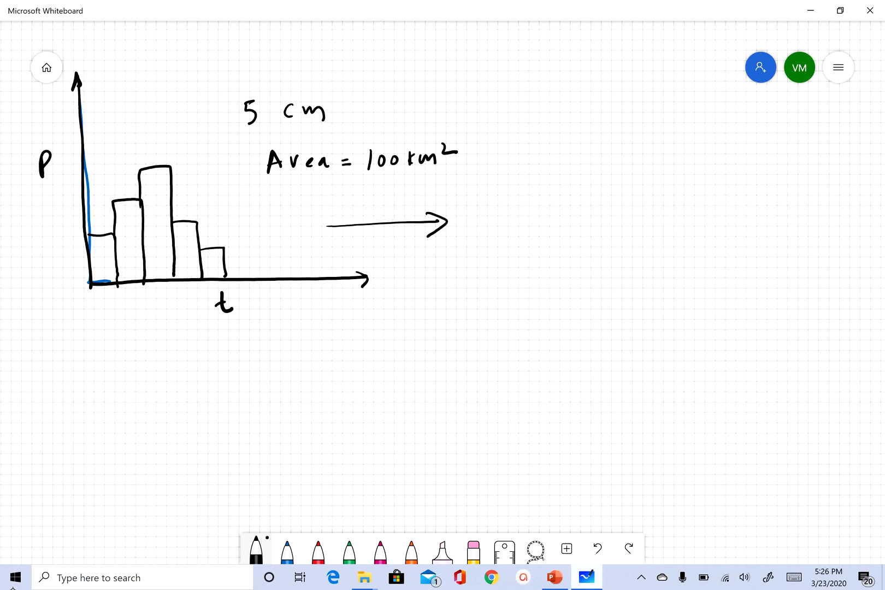
pyautogui.moveTo(509, 63)
pyautogui.mouseDown()
pyautogui.moveTo(511, 275)
pyautogui.moveTo(579, 314)
pyautogui.moveTo(839, 308)
pyautogui.moveTo(827, 321)
pyautogui.mouseUp()
pyautogui.moveTo(500, 79)
pyautogui.mouseDown()
pyautogui.moveTo(508, 64)
pyautogui.moveTo(513, 78)
pyautogui.mouseUp()
pyautogui.moveTo(493, 176)
pyautogui.mouseDown()
pyautogui.moveTo(484, 192)
pyautogui.moveTo(497, 196)
pyautogui.mouseUp()
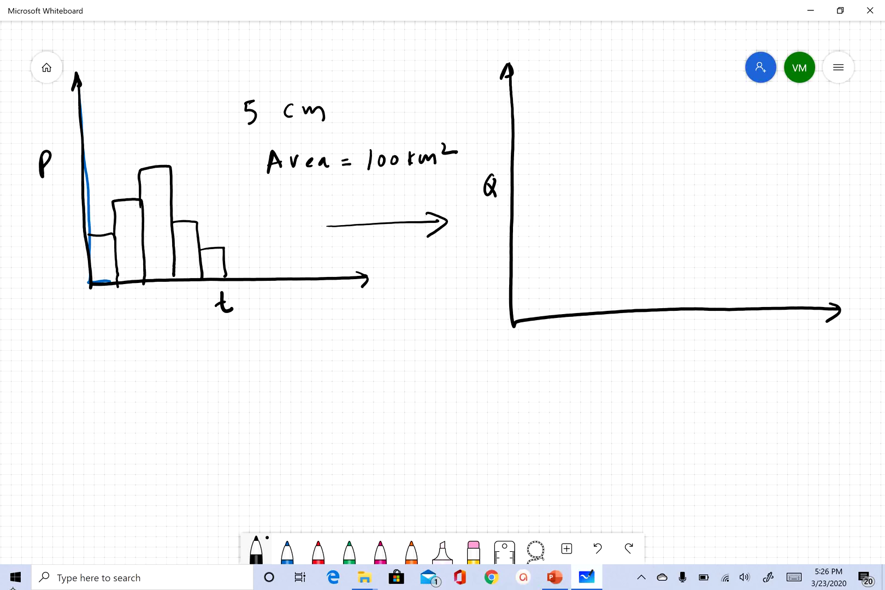
pyautogui.moveTo(684, 324)
pyautogui.mouseDown()
pyautogui.moveTo(698, 351)
pyautogui.moveTo(698, 335)
pyautogui.mouseUp()
pyautogui.moveTo(516, 320)
pyautogui.mouseDown()
pyautogui.moveTo(534, 311)
pyautogui.moveTo(572, 254)
pyautogui.moveTo(620, 117)
pyautogui.moveTo(638, 100)
pyautogui.moveTo(674, 117)
pyautogui.moveTo(719, 250)
pyautogui.moveTo(743, 283)
pyautogui.moveTo(800, 307)
pyautogui.mouseUp()
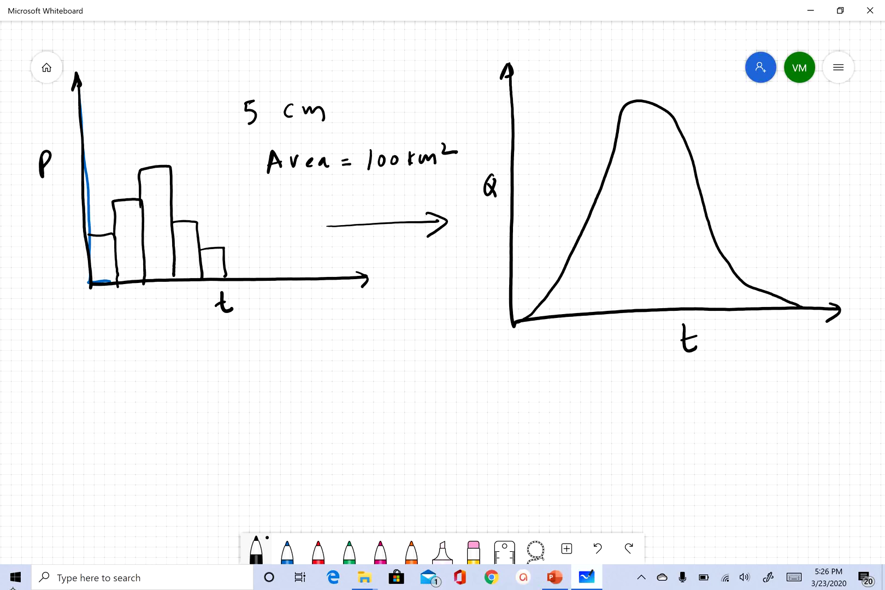
# Write 'No loss' below the hyetograph and double-underline 'loss'.
pyautogui.moveTo(191, 370); pyautogui.dragTo(194, 384)
pyautogui.moveTo(202, 373)
pyautogui.mouseDown()
pyautogui.moveTo(189, 383)
pyautogui.moveTo(206, 378)
pyautogui.mouseUp()
pyautogui.moveTo(215, 370); pyautogui.dragTo(207, 385)
pyautogui.moveTo(197, 383); pyautogui.dragTo(209, 386)
pyautogui.moveTo(277, 364); pyautogui.dragTo(278, 382)
pyautogui.moveTo(292, 371); pyautogui.dragTo(339, 386)
pyautogui.moveTo(283, 398); pyautogui.dragTo(343, 392)
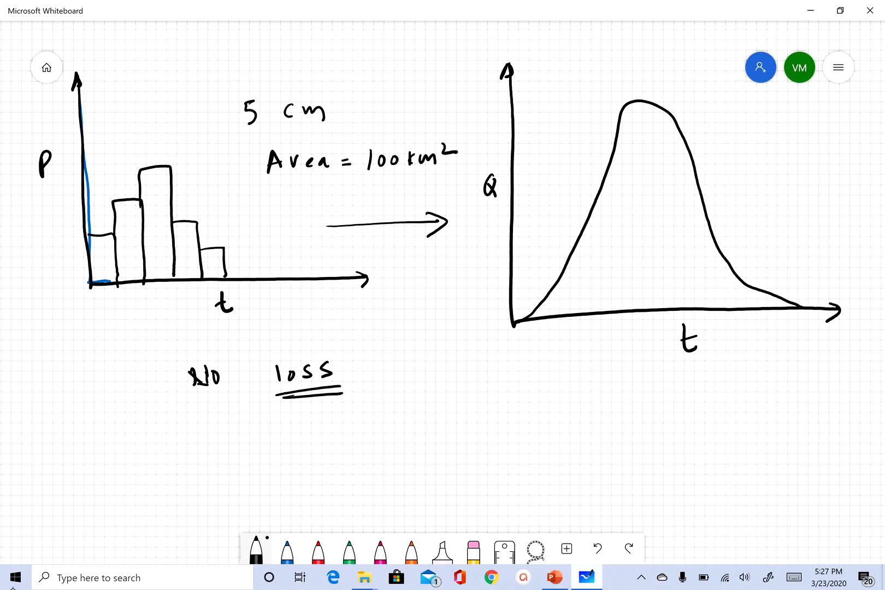
# Write 'Vol. of Rainfall =' below the 'No loss' note.
pyautogui.moveTo(152, 431); pyautogui.dragTo(168, 431)
pyautogui.moveTo(181, 436)
pyautogui.mouseDown()
pyautogui.moveTo(189, 446)
pyautogui.moveTo(231, 437)
pyautogui.moveTo(242, 450)
pyautogui.moveTo(299, 444)
pyautogui.mouseUp()
pyautogui.click(202, 443)
pyautogui.moveTo(307, 436)
pyautogui.mouseDown()
pyautogui.moveTo(308, 444)
pyautogui.moveTo(332, 447)
pyautogui.mouseUp()
pyautogui.moveTo(350, 429); pyautogui.dragTo(360, 440)
pyautogui.moveTo(370, 421); pyautogui.dragTo(368, 439)
pyautogui.moveTo(384, 430); pyautogui.dragTo(393, 429)
pyautogui.moveTo(383, 435); pyautogui.dragTo(420, 437)
# Continue the line with 5/100 × 100 × 10⁶ =.
pyautogui.moveTo(405, 447)
pyautogui.mouseDown()
pyautogui.moveTo(445, 440)
pyautogui.moveTo(420, 474)
pyautogui.mouseUp()
pyautogui.moveTo(431, 461); pyautogui.dragTo(442, 460)
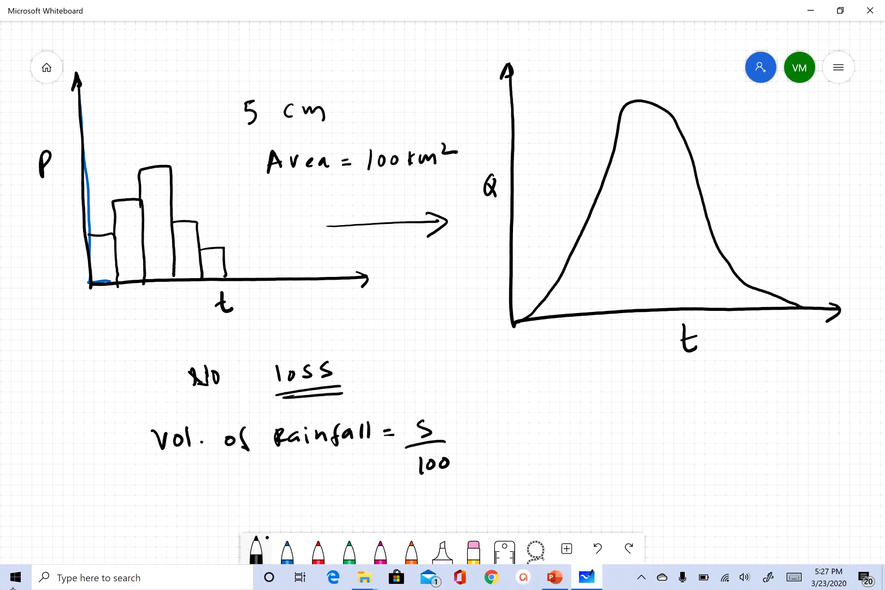
pyautogui.moveTo(422, 420); pyautogui.dragTo(431, 417)
pyautogui.moveTo(456, 433); pyautogui.dragTo(465, 445)
pyautogui.moveTo(465, 433)
pyautogui.mouseDown()
pyautogui.moveTo(457, 445)
pyautogui.moveTo(479, 445)
pyautogui.moveTo(492, 428)
pyautogui.mouseUp()
pyautogui.moveTo(504, 427)
pyautogui.mouseDown()
pyautogui.moveTo(499, 437)
pyautogui.moveTo(502, 427)
pyautogui.moveTo(528, 438)
pyautogui.mouseUp()
pyautogui.moveTo(528, 429)
pyautogui.mouseDown()
pyautogui.moveTo(516, 441)
pyautogui.moveTo(535, 440)
pyautogui.moveTo(552, 422)
pyautogui.moveTo(583, 432)
pyautogui.mouseUp()
pyautogui.moveTo(573, 440); pyautogui.dragTo(584, 438)
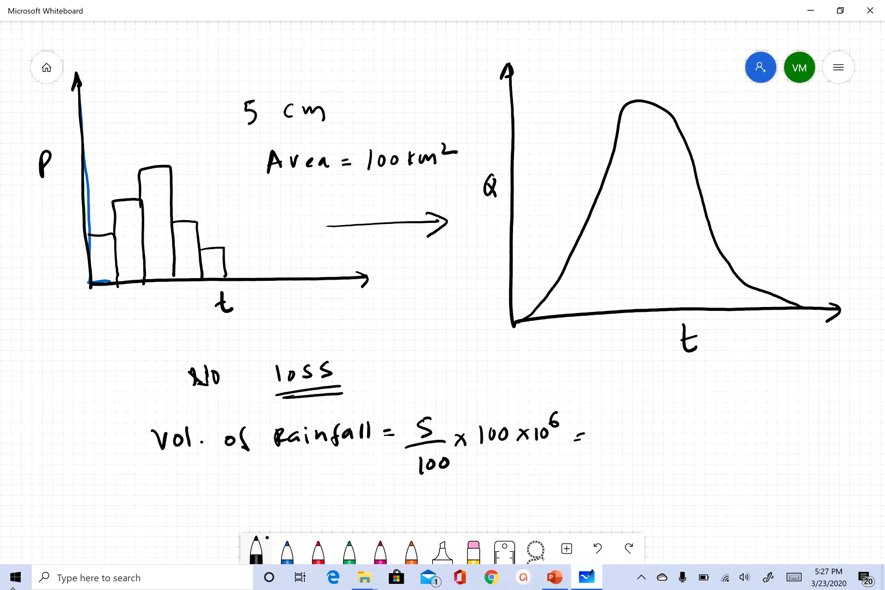
# Write the result 5 × 10⁶ m³ and underline it.
pyautogui.moveTo(628, 417); pyautogui.dragTo(618, 438)
pyautogui.moveTo(626, 418)
pyautogui.mouseDown()
pyautogui.moveTo(635, 413)
pyautogui.moveTo(656, 432)
pyautogui.mouseUp()
pyautogui.moveTo(656, 420)
pyautogui.mouseDown()
pyautogui.moveTo(644, 435)
pyautogui.moveTo(664, 432)
pyautogui.mouseUp()
pyautogui.moveTo(674, 421)
pyautogui.mouseDown()
pyautogui.moveTo(687, 412)
pyautogui.moveTo(727, 429)
pyautogui.moveTo(735, 419)
pyautogui.mouseUp()
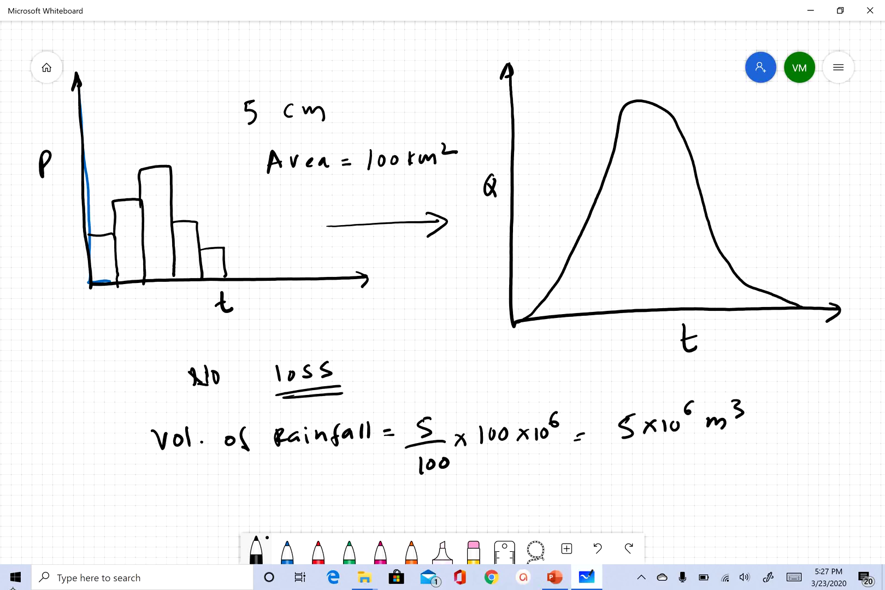
pyautogui.moveTo(612, 452)
pyautogui.mouseDown()
pyautogui.moveTo(695, 439)
pyautogui.moveTo(670, 453)
pyautogui.mouseUp()
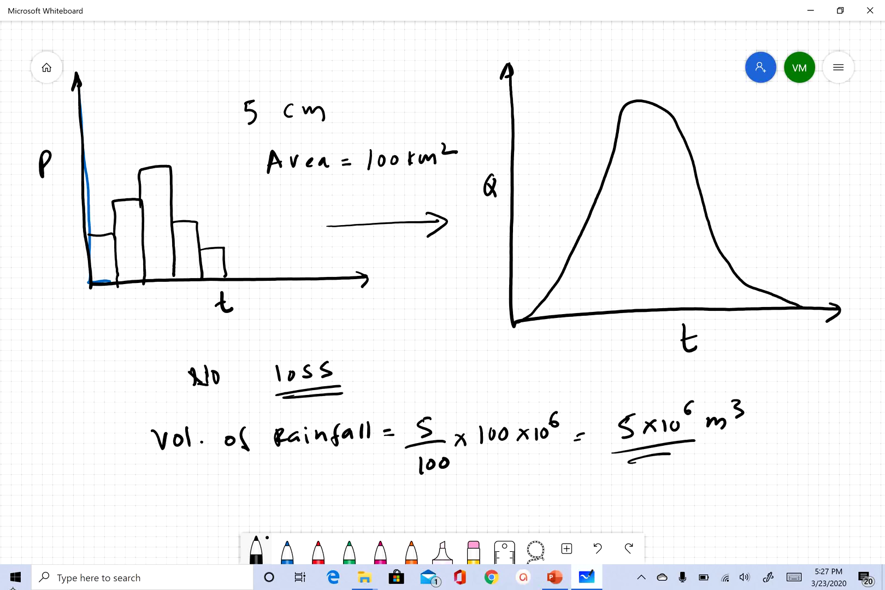
# Shade the area under the hydrograph from its base up to the peak.
pyautogui.moveTo(543, 301)
pyautogui.mouseDown()
pyautogui.moveTo(572, 313)
pyautogui.moveTo(604, 309)
pyautogui.mouseUp()
pyautogui.moveTo(564, 271)
pyautogui.mouseDown()
pyautogui.moveTo(643, 305)
pyautogui.moveTo(678, 302)
pyautogui.mouseUp()
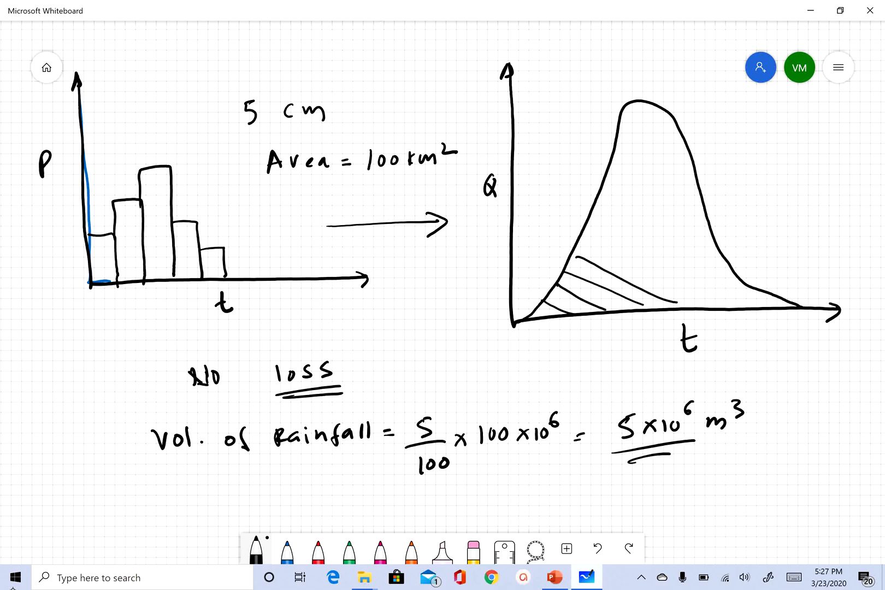
pyautogui.moveTo(584, 243)
pyautogui.mouseDown()
pyautogui.moveTo(719, 302)
pyautogui.moveTo(745, 295)
pyautogui.mouseUp()
pyautogui.moveTo(596, 213)
pyautogui.mouseDown()
pyautogui.moveTo(715, 262)
pyautogui.moveTo(706, 235)
pyautogui.mouseUp()
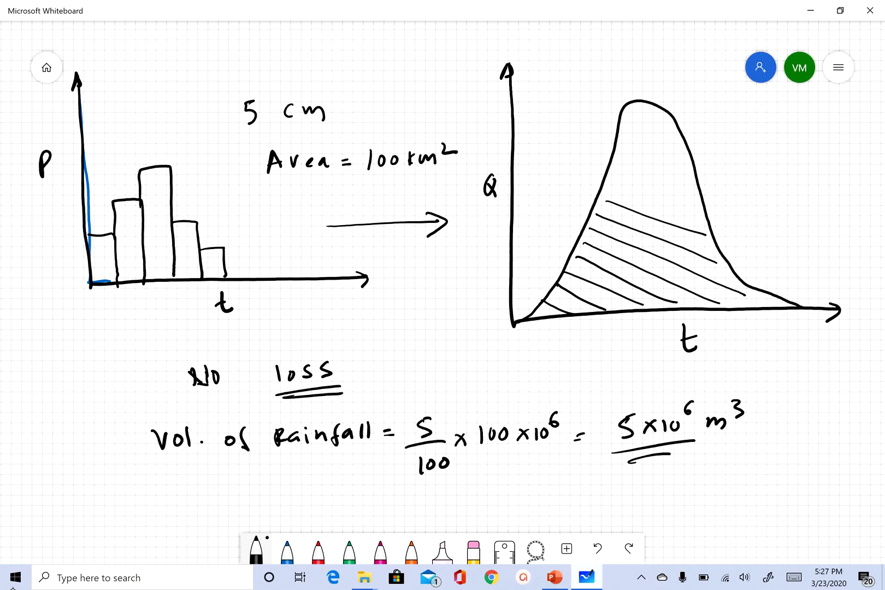
pyautogui.moveTo(612, 188)
pyautogui.mouseDown()
pyautogui.moveTo(708, 222)
pyautogui.moveTo(684, 192)
pyautogui.mouseUp()
pyautogui.moveTo(612, 157)
pyautogui.mouseDown()
pyautogui.moveTo(697, 183)
pyautogui.moveTo(686, 163)
pyautogui.mouseUp()
pyautogui.moveTo(618, 130); pyautogui.dragTo(673, 146)
pyautogui.moveTo(628, 117)
pyautogui.mouseDown()
pyautogui.moveTo(673, 127)
pyautogui.moveTo(648, 109)
pyautogui.mouseUp()
# Write 'Vol. of direct run off =' below the rainfall volume line.
pyautogui.moveTo(437, 328); pyautogui.dragTo(456, 246)
pyautogui.moveTo(213, 462)
pyautogui.mouseDown()
pyautogui.moveTo(204, 477)
pyautogui.moveTo(232, 465)
pyautogui.mouseUp()
pyautogui.moveTo(246, 457); pyautogui.dragTo(249, 475)
pyautogui.moveTo(307, 464); pyautogui.dragTo(299, 471)
pyautogui.moveTo(320, 451)
pyautogui.mouseDown()
pyautogui.moveTo(321, 483)
pyautogui.moveTo(368, 451)
pyautogui.moveTo(374, 473)
pyautogui.mouseUp()
pyautogui.moveTo(385, 459)
pyautogui.mouseDown()
pyautogui.moveTo(386, 471)
pyautogui.moveTo(395, 454)
pyautogui.mouseUp()
pyautogui.moveTo(402, 465); pyautogui.dragTo(413, 468)
pyautogui.moveTo(422, 458)
pyautogui.mouseDown()
pyautogui.moveTo(417, 472)
pyautogui.moveTo(429, 472)
pyautogui.mouseUp()
pyautogui.moveTo(431, 462)
pyautogui.mouseDown()
pyautogui.moveTo(484, 453)
pyautogui.moveTo(501, 465)
pyautogui.mouseUp()
pyautogui.moveTo(502, 465)
pyautogui.mouseDown()
pyautogui.moveTo(520, 457)
pyautogui.moveTo(525, 465)
pyautogui.mouseUp()
pyautogui.moveTo(553, 452); pyautogui.dragTo(560, 469)
pyautogui.moveTo(578, 443); pyautogui.dragTo(576, 468)
pyautogui.moveTo(596, 454); pyautogui.dragTo(603, 461)
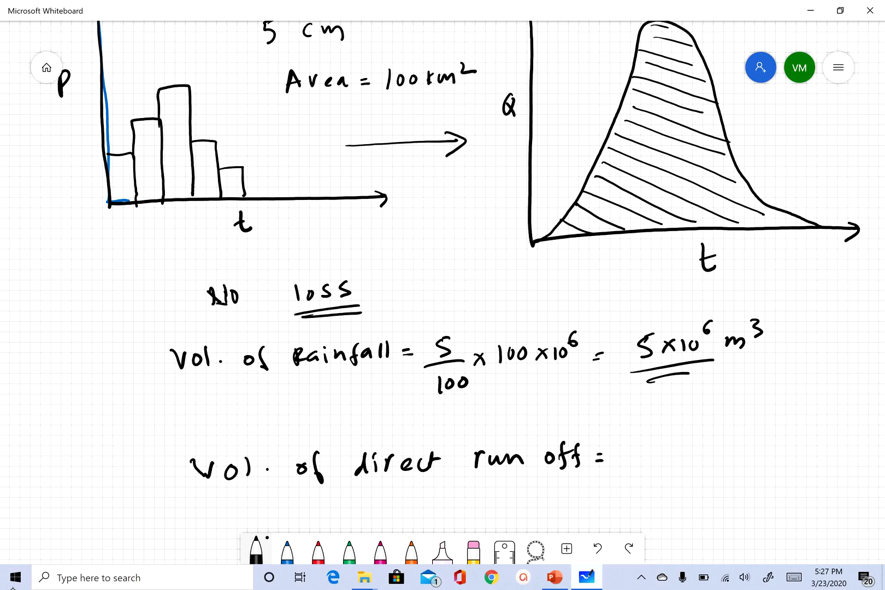
# Complete the line with 5 × 10⁶ m³ and underline the result.
pyautogui.moveTo(546, 273); pyautogui.dragTo(493, 281)
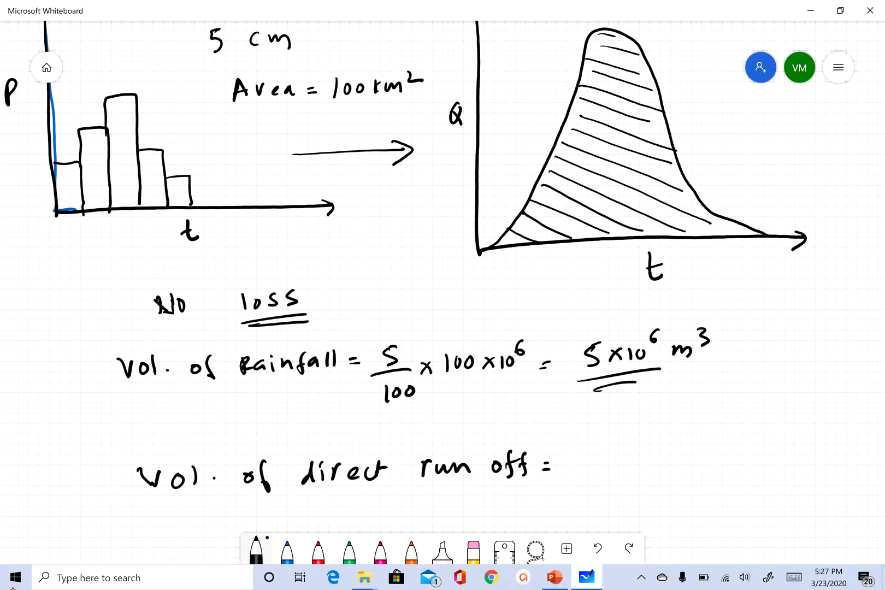
pyautogui.moveTo(592, 448)
pyautogui.mouseDown()
pyautogui.moveTo(575, 474)
pyautogui.moveTo(621, 469)
pyautogui.mouseUp()
pyautogui.moveTo(621, 453)
pyautogui.mouseDown()
pyautogui.moveTo(609, 470)
pyautogui.moveTo(628, 469)
pyautogui.mouseUp()
pyautogui.moveTo(640, 453); pyautogui.dragTo(658, 449)
pyautogui.moveTo(676, 450)
pyautogui.mouseDown()
pyautogui.moveTo(702, 461)
pyautogui.moveTo(712, 452)
pyautogui.mouseUp()
pyautogui.moveTo(558, 486); pyautogui.dragTo(683, 473)
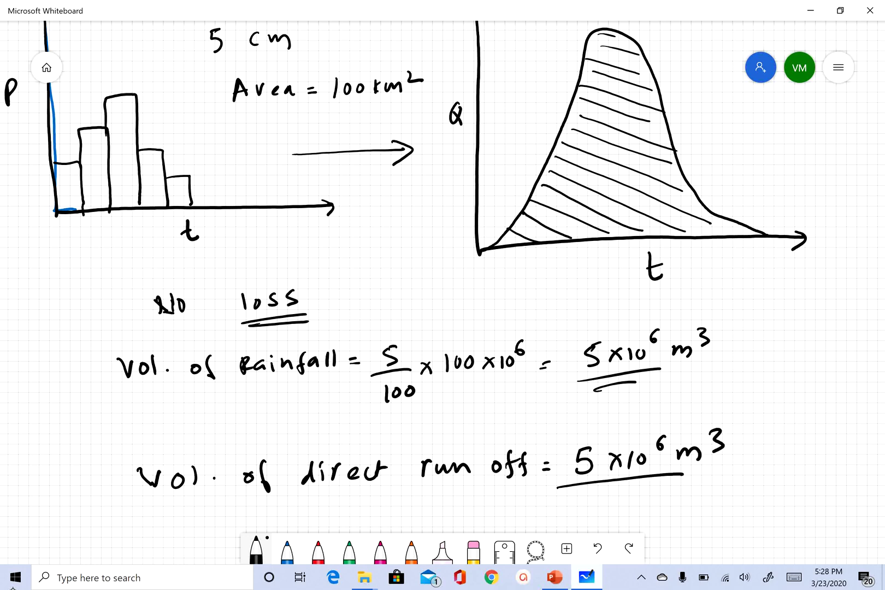
pyautogui.scroll(-3, 442, 273)
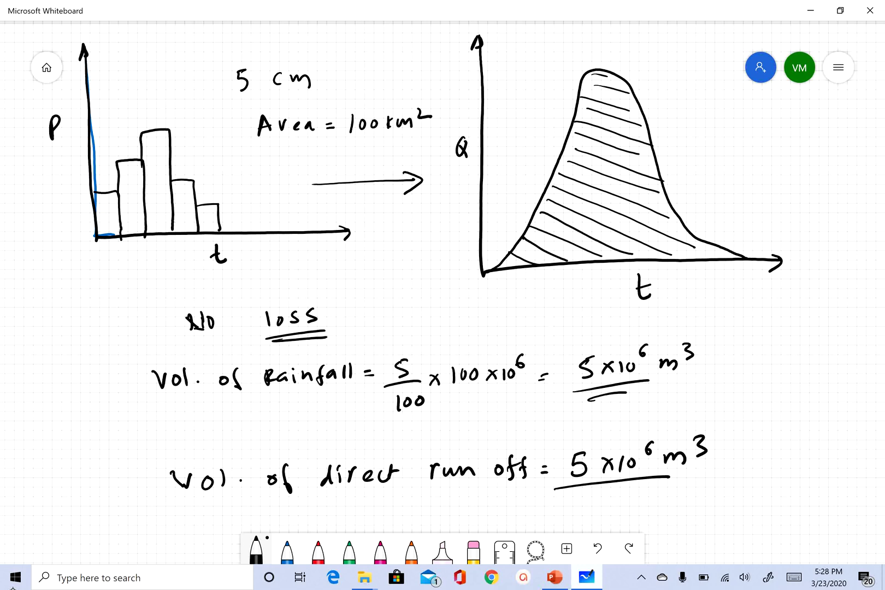
# Erase the 'Vol. of direct run off = 5×10⁶ m³' line and its underline in one sweep.
pyautogui.scroll(-10, 442, 273)
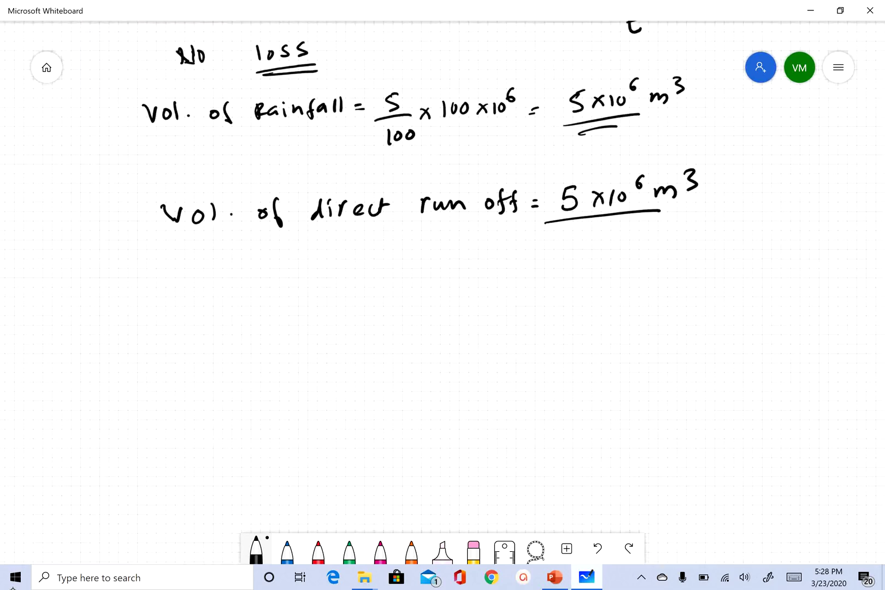
pyautogui.scroll(-1, 442, 273)
pyautogui.scroll(2, 442, 273)
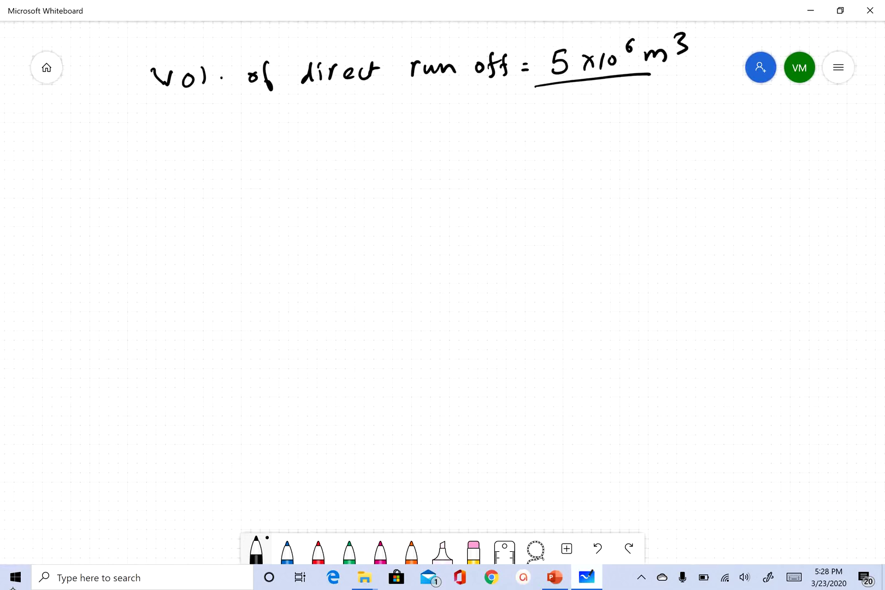
pyautogui.scroll(-2, 443, 273)
pyautogui.hscroll(2, 442, 273)
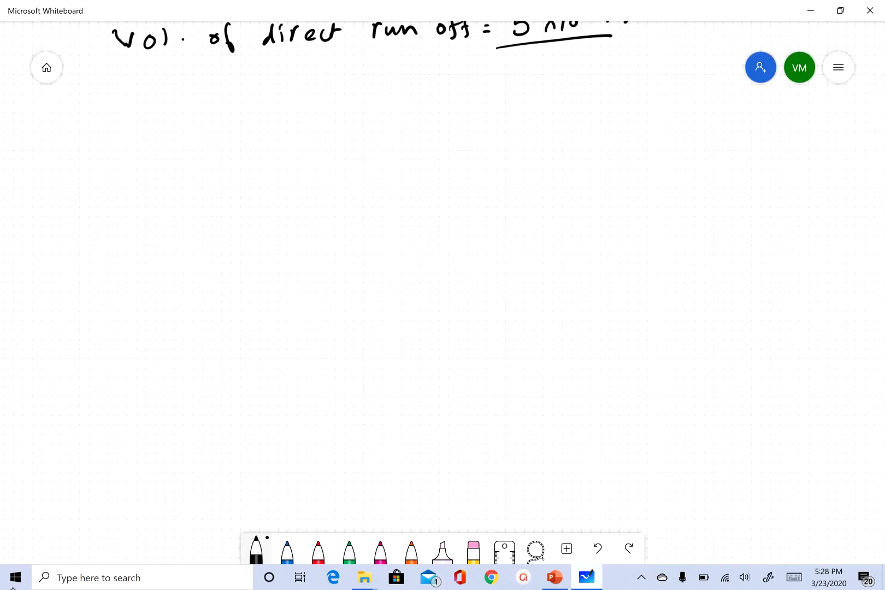
pyautogui.scroll(2, 442, 273)
pyautogui.hscroll(1, 442, 273)
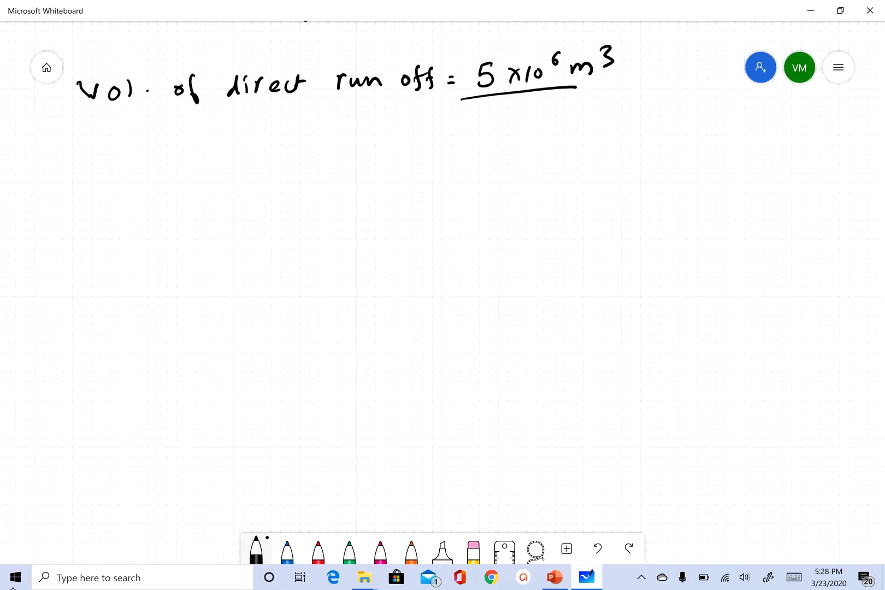
pyautogui.moveTo(546, 93)
pyautogui.mouseDown()
pyautogui.moveTo(285, 119)
pyautogui.moveTo(606, 60)
pyautogui.moveTo(82, 100)
pyautogui.mouseUp()
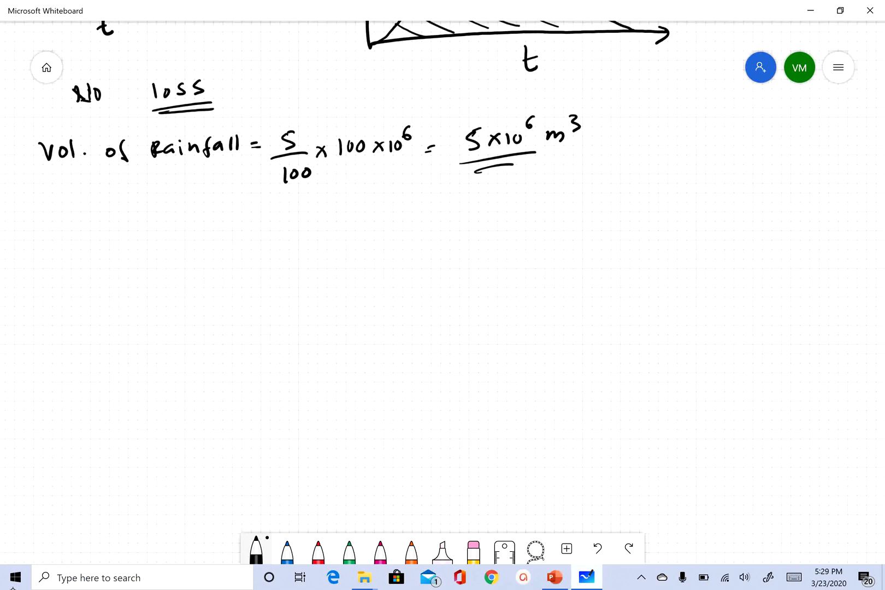
pyautogui.scroll(-5, 443, 273)
pyautogui.hscroll(1, 442, 273)
pyautogui.scroll(9, 443, 273)
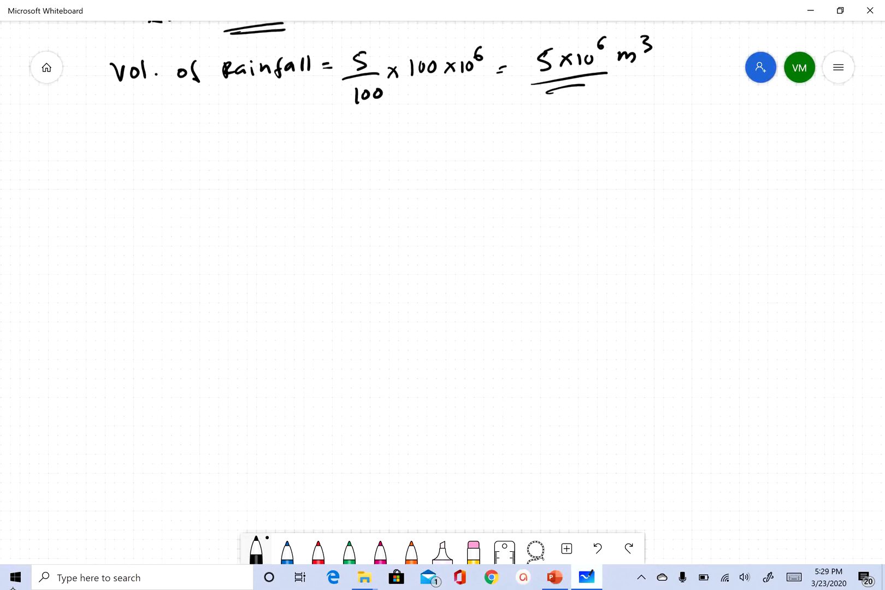
pyautogui.scroll(3, 442, 273)
pyautogui.hscroll(-2, 443, 273)
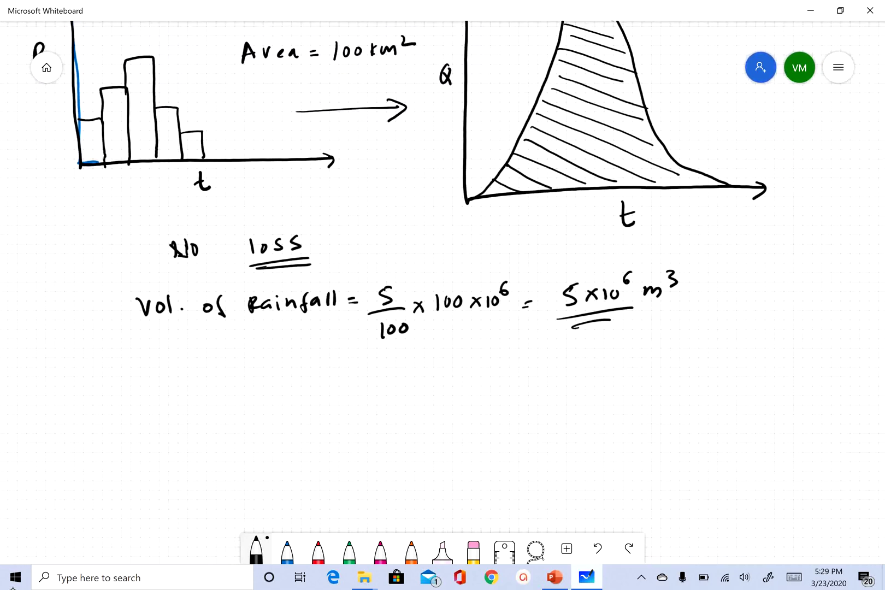
pyautogui.scroll(-3, 458, 349)
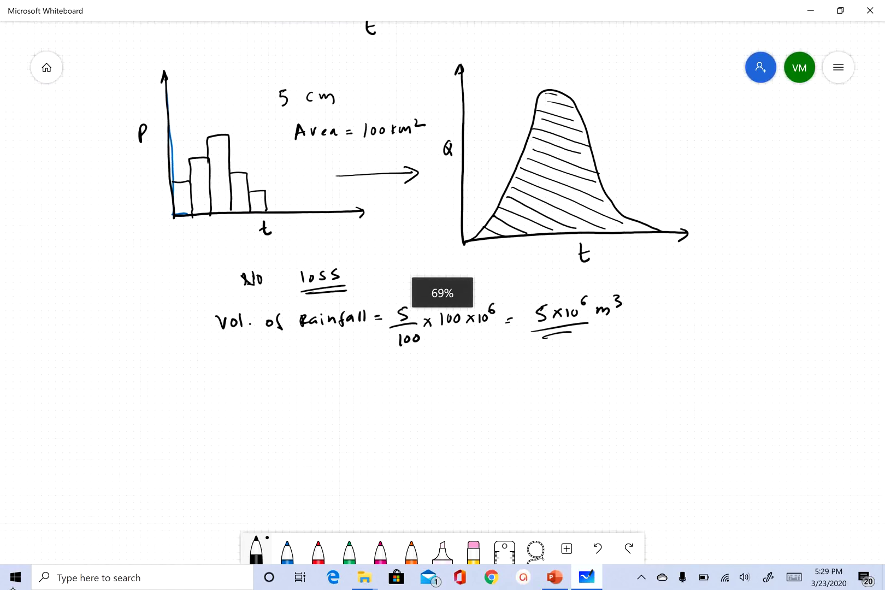
pyautogui.scroll(-1, 442, 218)
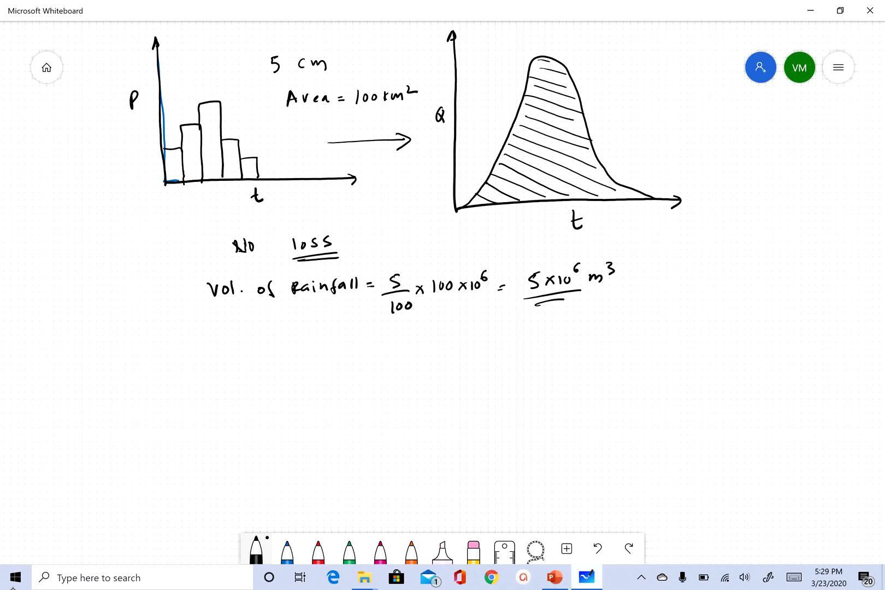
# Hatch a green strip along the base of the hyetograph bars.
pyautogui.click(349, 549)
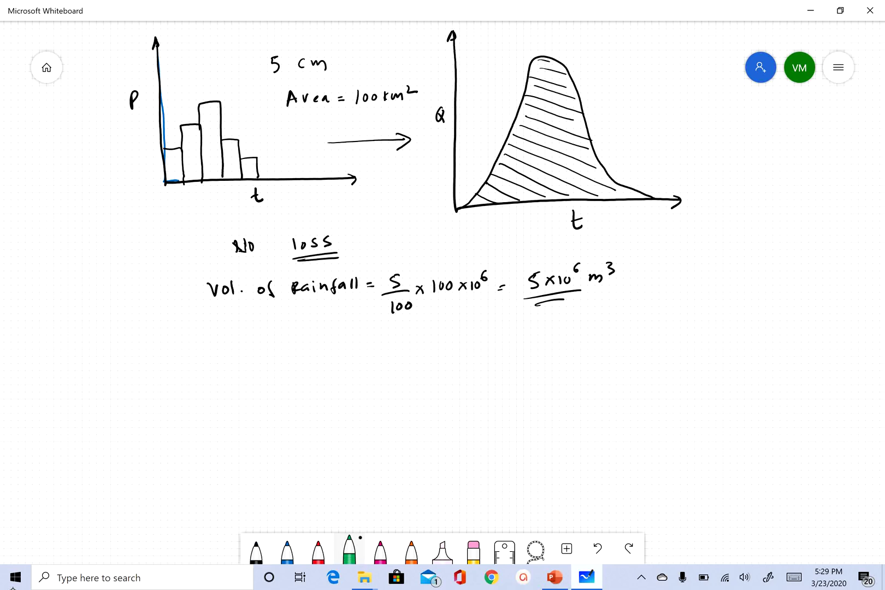
pyautogui.moveTo(164, 160)
pyautogui.mouseDown()
pyautogui.moveTo(260, 171)
pyautogui.moveTo(196, 164)
pyautogui.moveTo(213, 176)
pyautogui.moveTo(254, 176)
pyautogui.moveTo(167, 172)
pyautogui.moveTo(256, 175)
pyautogui.moveTo(180, 179)
pyautogui.mouseUp()
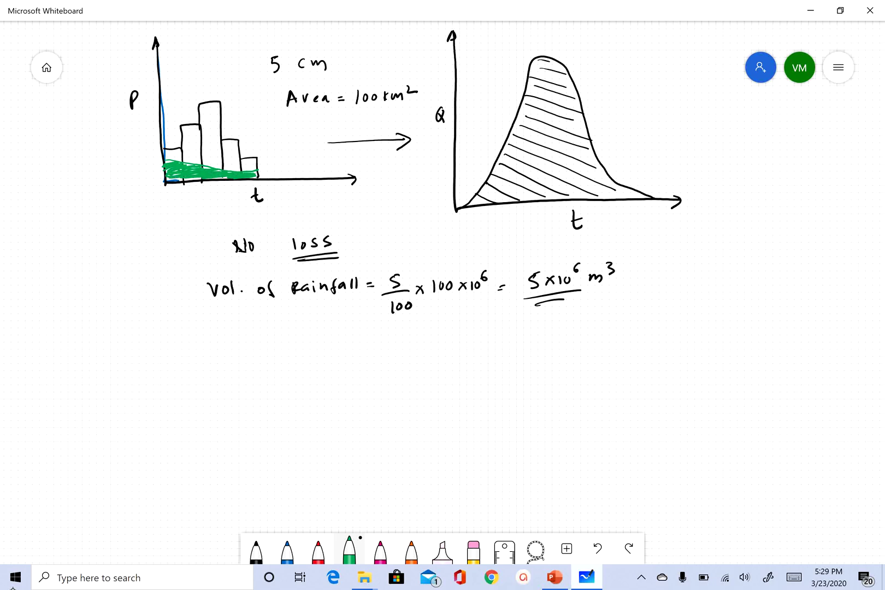
pyautogui.moveTo(182, 165); pyautogui.dragTo(196, 163)
pyautogui.moveTo(223, 168); pyautogui.dragTo(241, 171)
pyautogui.click(255, 550)
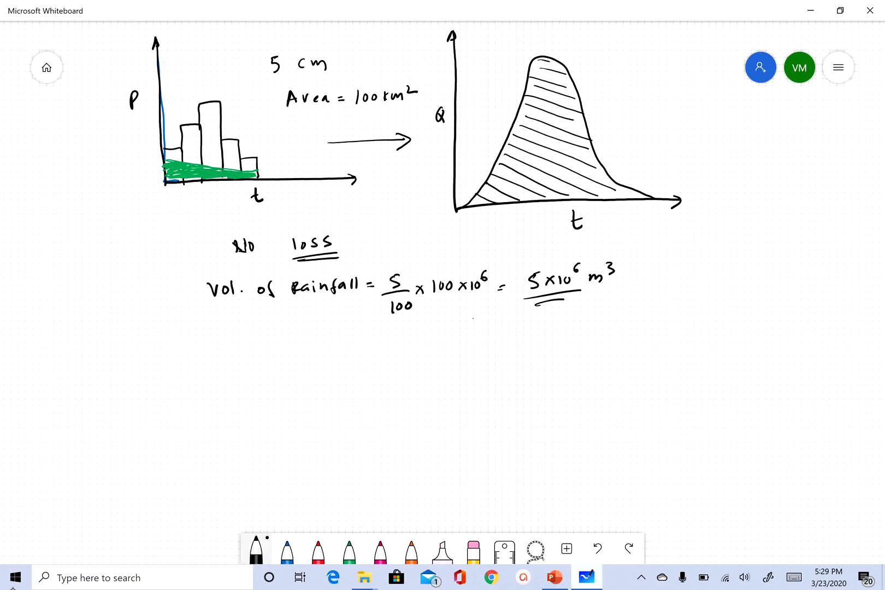
# Draw new axes with an arrowhead below the rainfall calculation, labelled Q and t.
pyautogui.moveTo(473, 317)
pyautogui.mouseDown()
pyautogui.moveTo(482, 455)
pyautogui.moveTo(500, 484)
pyautogui.moveTo(783, 481)
pyautogui.moveTo(768, 491)
pyautogui.mouseUp()
pyautogui.moveTo(467, 328); pyautogui.dragTo(477, 324)
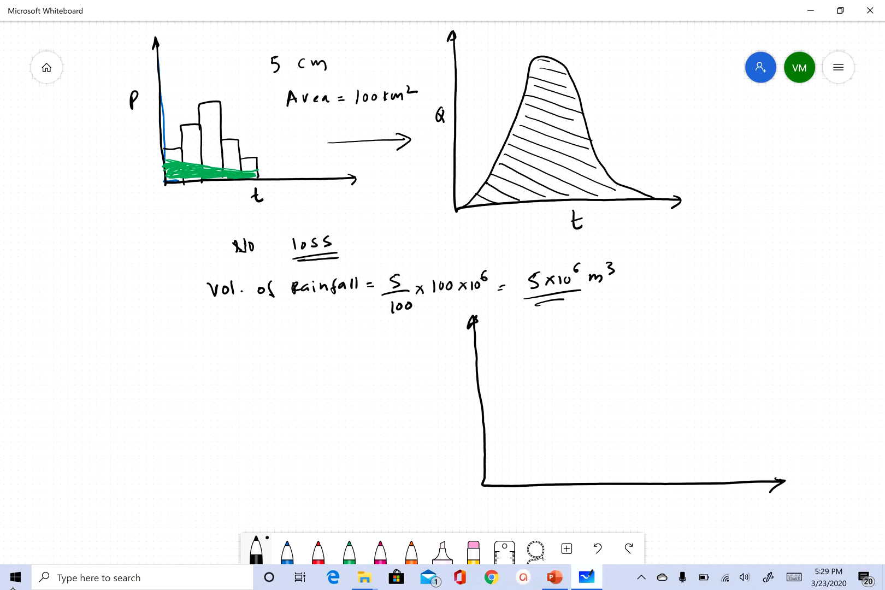
pyautogui.moveTo(444, 391)
pyautogui.mouseDown()
pyautogui.moveTo(437, 401)
pyautogui.moveTo(451, 408)
pyautogui.mouseUp()
pyautogui.moveTo(634, 492); pyautogui.dragTo(637, 510)
pyautogui.moveTo(624, 504); pyautogui.dragTo(640, 501)
# Draw the dip-then-peak hydrograph curve and thicken its baseflow start and tail.
pyautogui.moveTo(487, 440); pyautogui.dragTo(522, 447)
pyautogui.moveTo(525, 446)
pyautogui.mouseDown()
pyautogui.moveTo(572, 340)
pyautogui.moveTo(592, 319)
pyautogui.moveTo(612, 330)
pyautogui.moveTo(653, 430)
pyautogui.moveTo(685, 450)
pyautogui.moveTo(737, 455)
pyautogui.mouseUp()
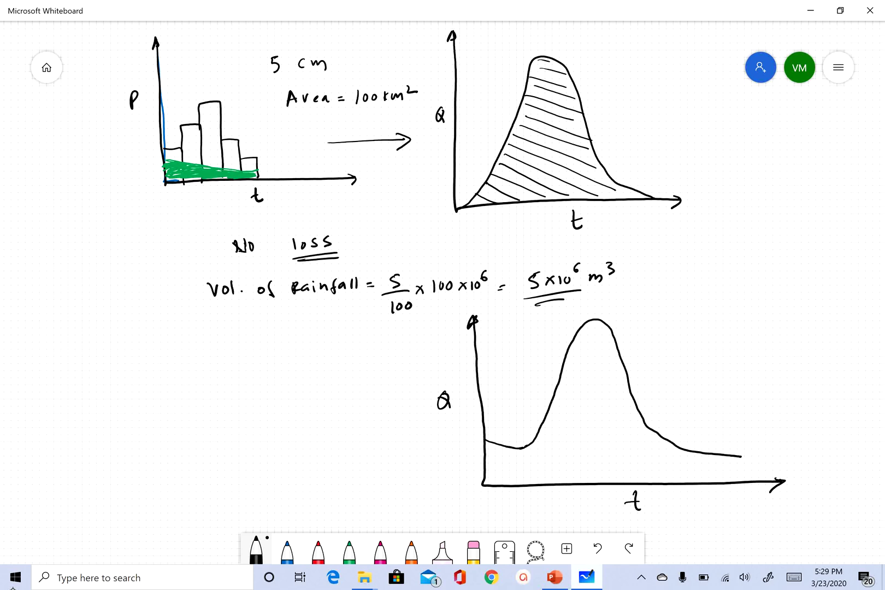
pyautogui.moveTo(485, 440)
pyautogui.mouseDown()
pyautogui.moveTo(530, 449)
pyautogui.moveTo(491, 441)
pyautogui.mouseUp()
pyautogui.moveTo(739, 457)
pyautogui.mouseDown()
pyautogui.moveTo(680, 450)
pyautogui.moveTo(734, 458)
pyautogui.mouseUp()
pyautogui.moveTo(485, 439); pyautogui.dragTo(513, 446)
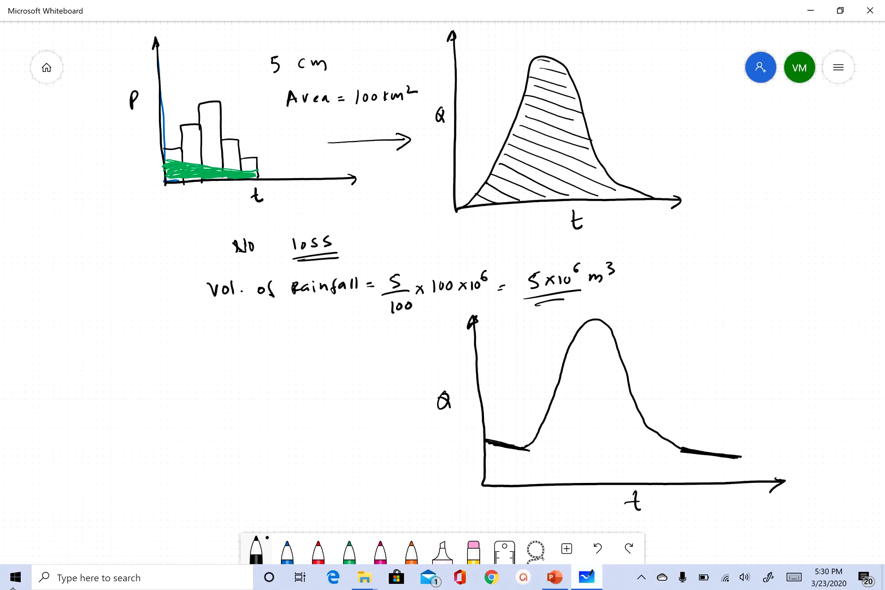